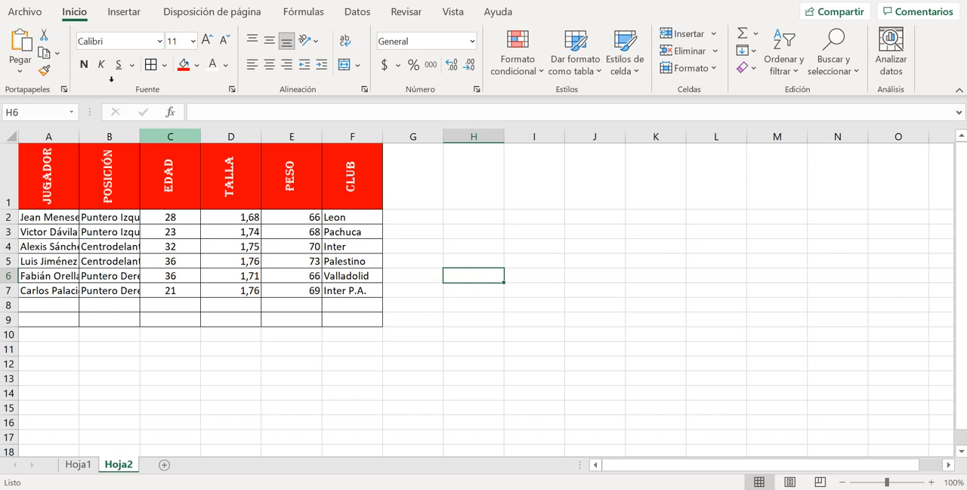
# Manually widen the POSICIÓN column until its position names fit, with a little extra room
pyautogui.click(170, 136)
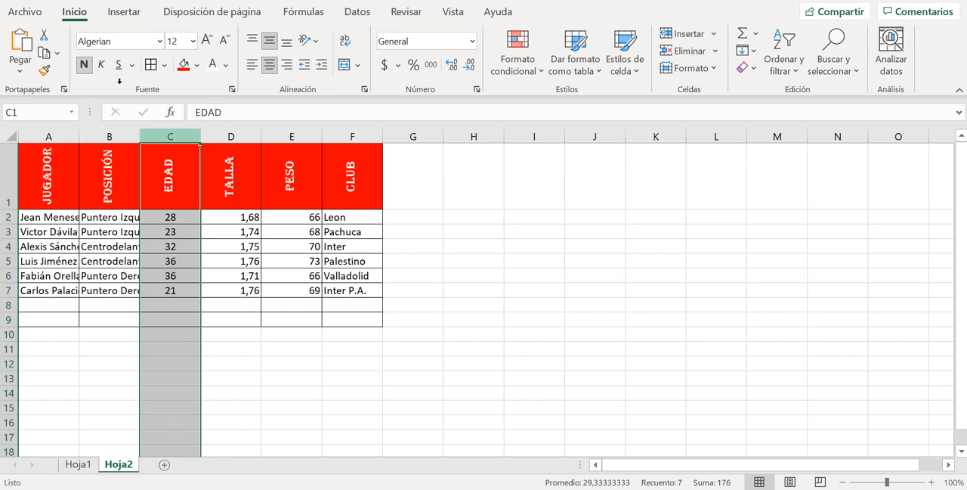
pyautogui.click(110, 136)
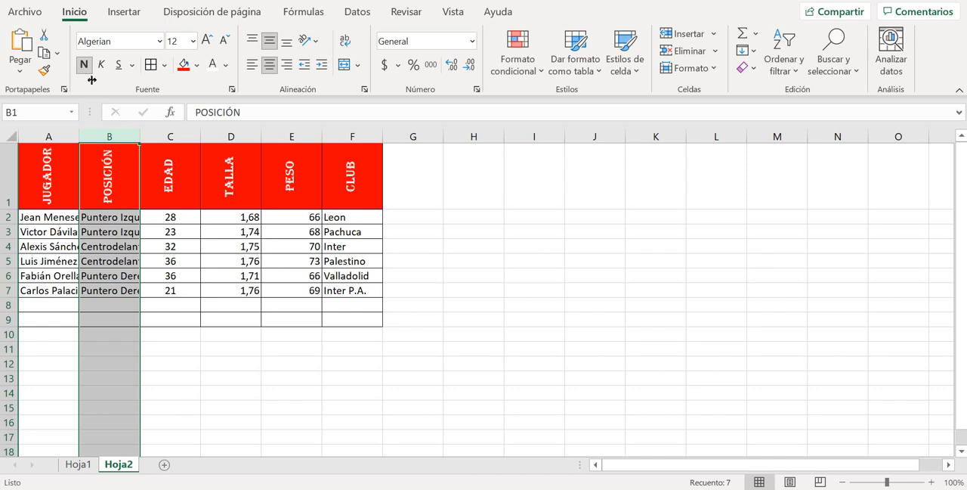
pyautogui.moveTo(139, 136)
pyautogui.mouseDown()
pyautogui.moveTo(241, 136)
pyautogui.moveTo(132, 136)
pyautogui.moveTo(172, 137)
pyautogui.mouseUp()
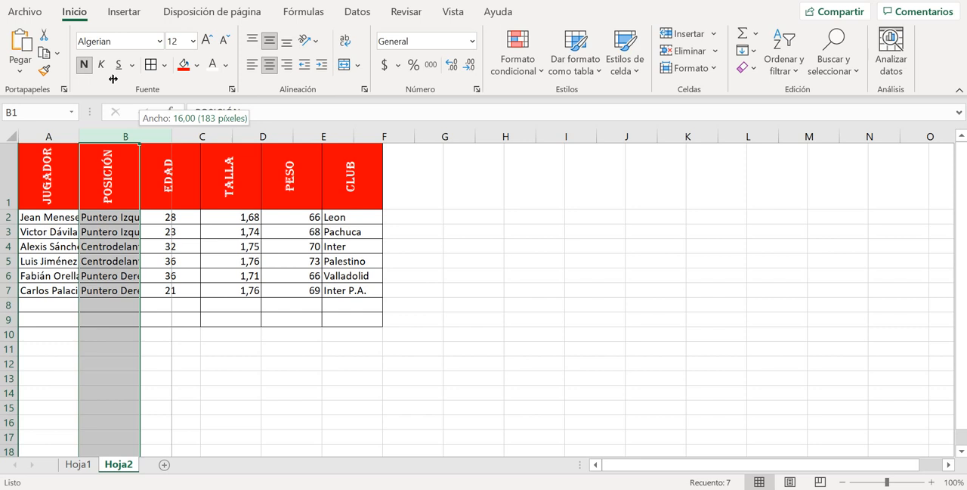
pyautogui.moveTo(172, 136); pyautogui.dragTo(171, 137)
pyautogui.moveTo(172, 137); pyautogui.dragTo(172, 137)
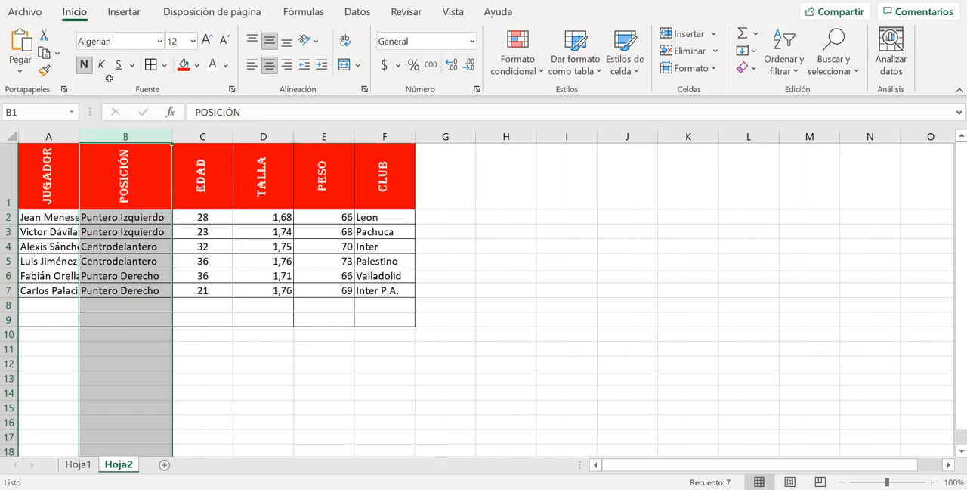
pyautogui.moveTo(172, 137); pyautogui.dragTo(178, 137)
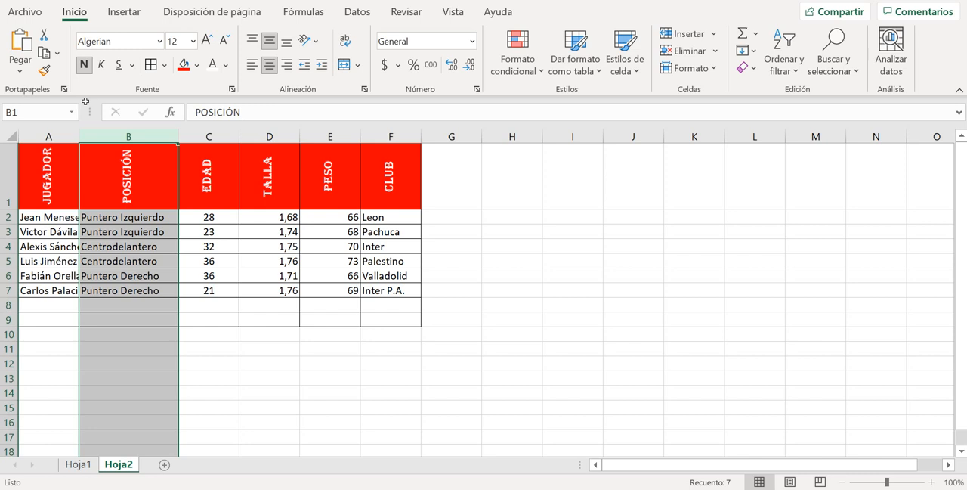
# AutoFit the widths of the JUGADOR and POSICIÓN columns to their contents
pyautogui.click(45, 137)
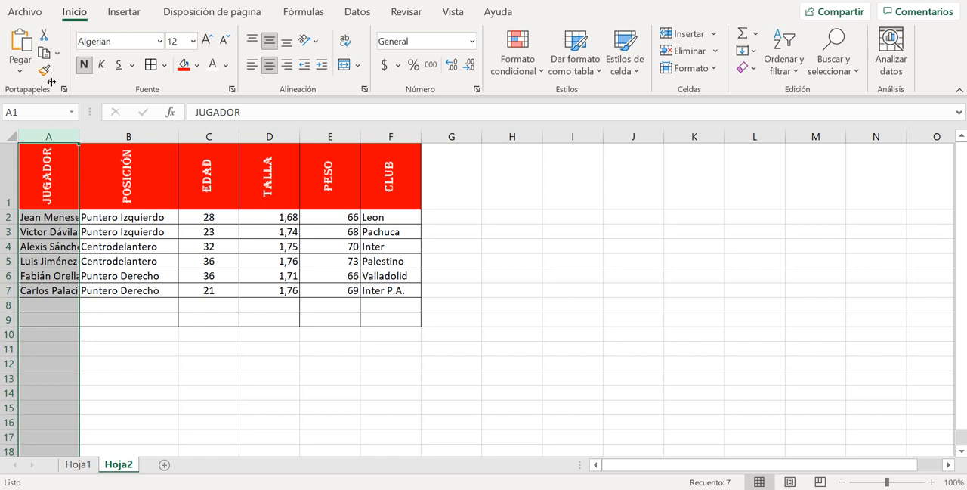
pyautogui.doubleClick(80, 136)
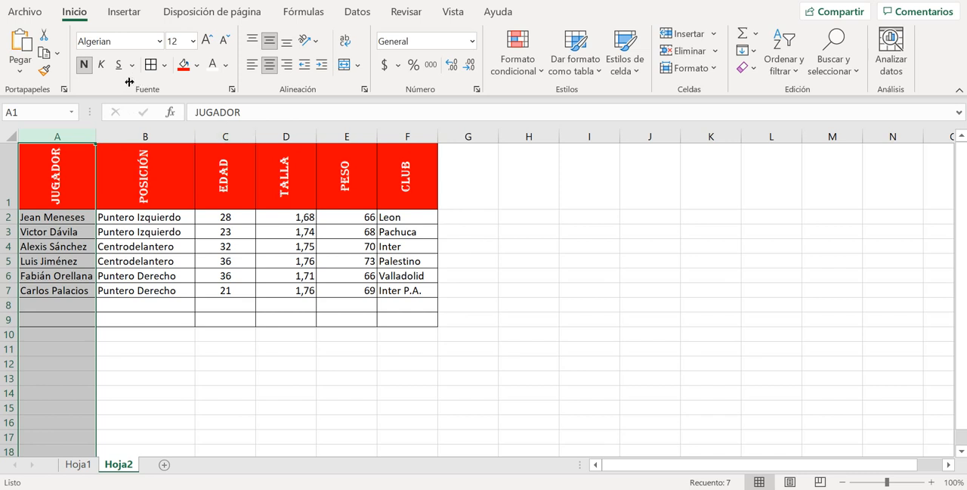
pyautogui.doubleClick(195, 137)
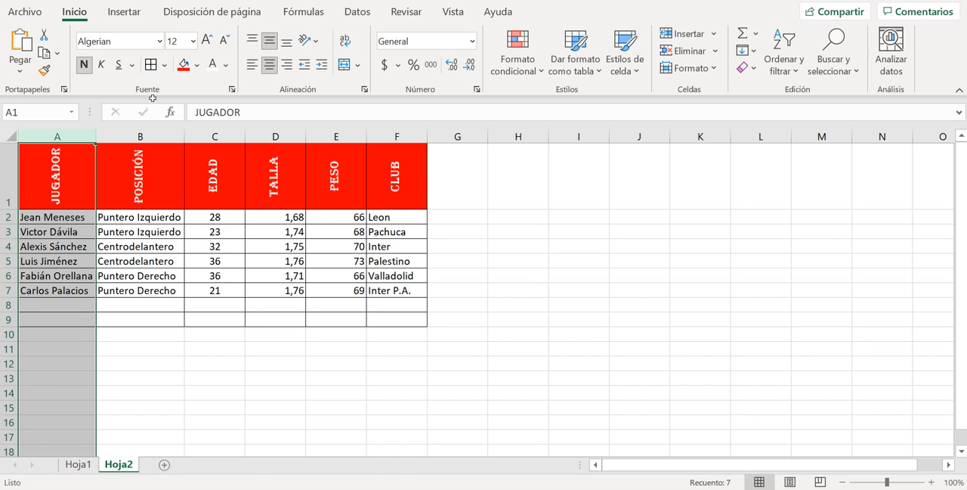
# Set the width of the EDAD, TALLA and PESO columns together to 5
pyautogui.moveTo(214, 136)
pyautogui.mouseDown()
pyautogui.moveTo(397, 136)
pyautogui.moveTo(336, 136)
pyautogui.mouseUp()
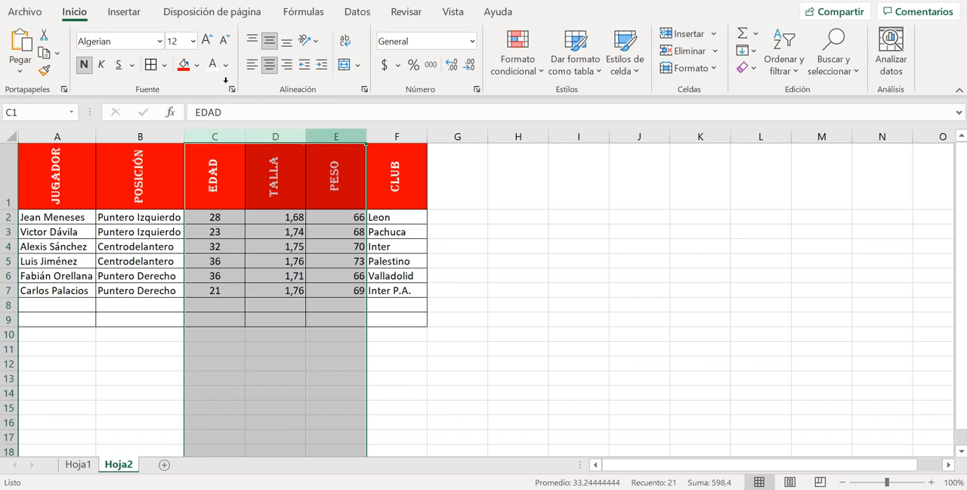
pyautogui.rightClick(340, 136)
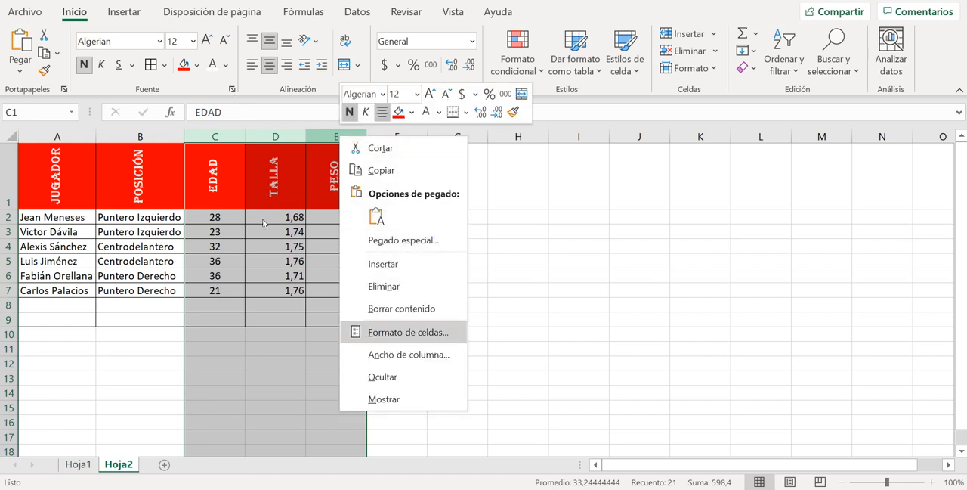
pyautogui.press('Return')
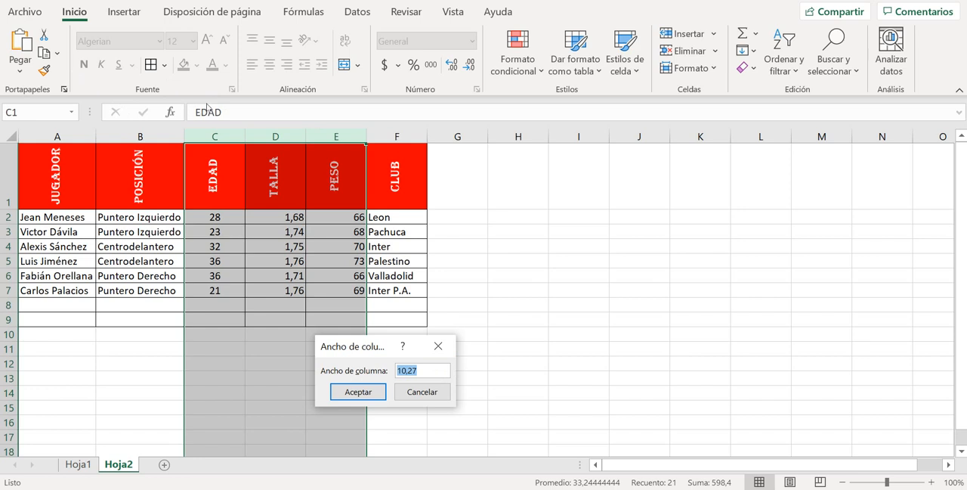
pyautogui.write('5')
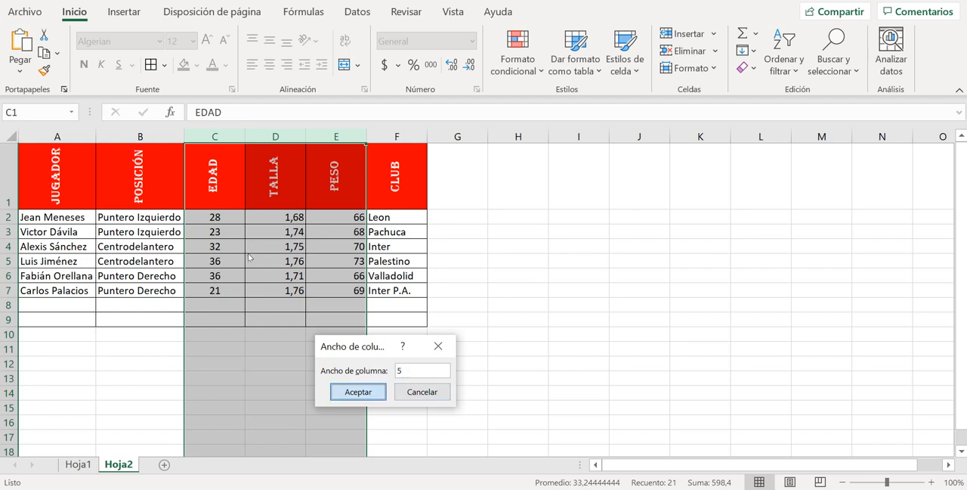
pyautogui.press('Return')
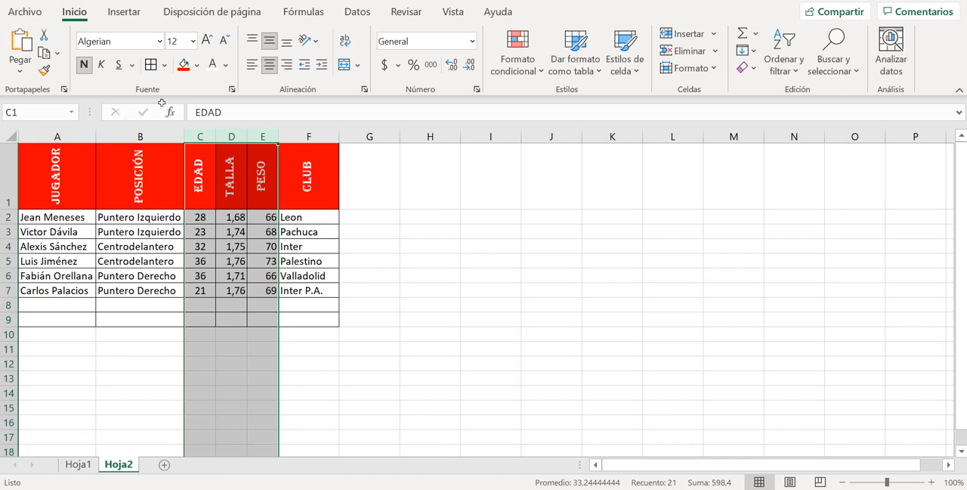
pyautogui.moveTo(31, 136); pyautogui.dragTo(106, 136)
pyautogui.rightClick(135, 136)
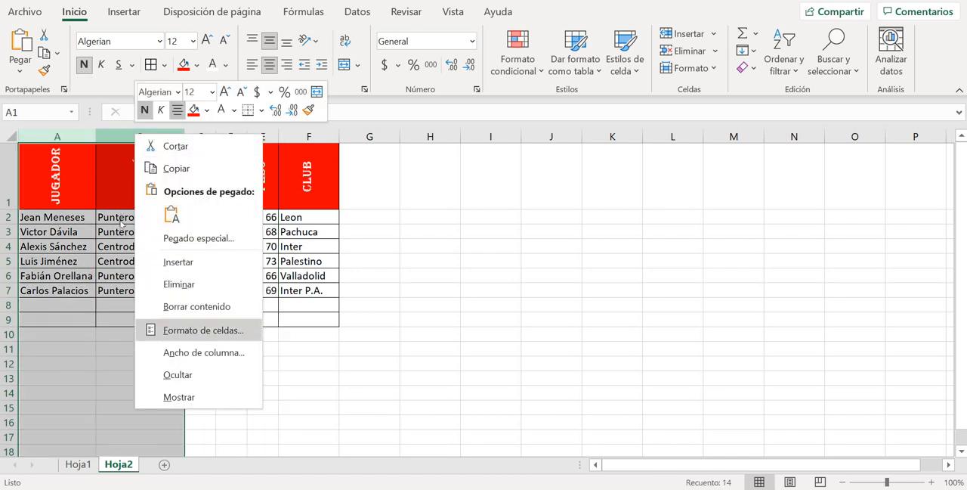
pyautogui.press('Return')
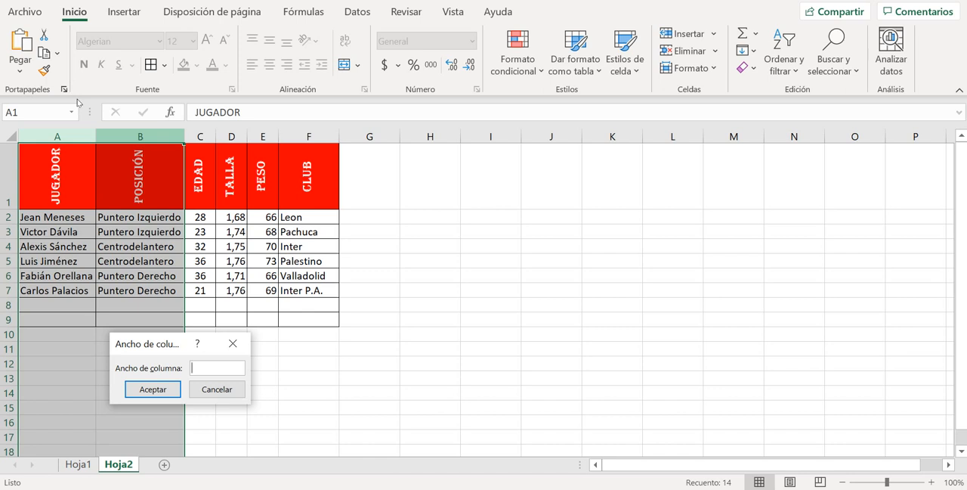
pyautogui.press('Escape')
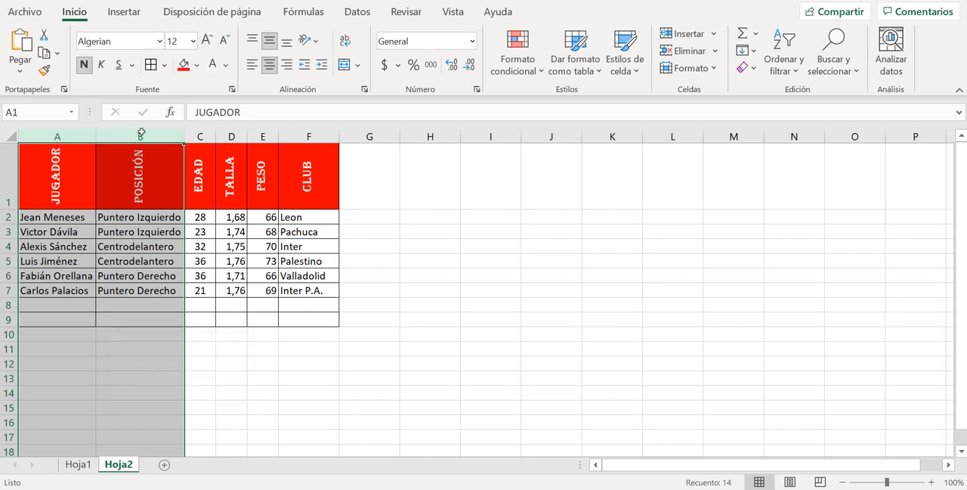
# Adjust the height of header row 1 by hand to about 62
pyautogui.click(430, 176)
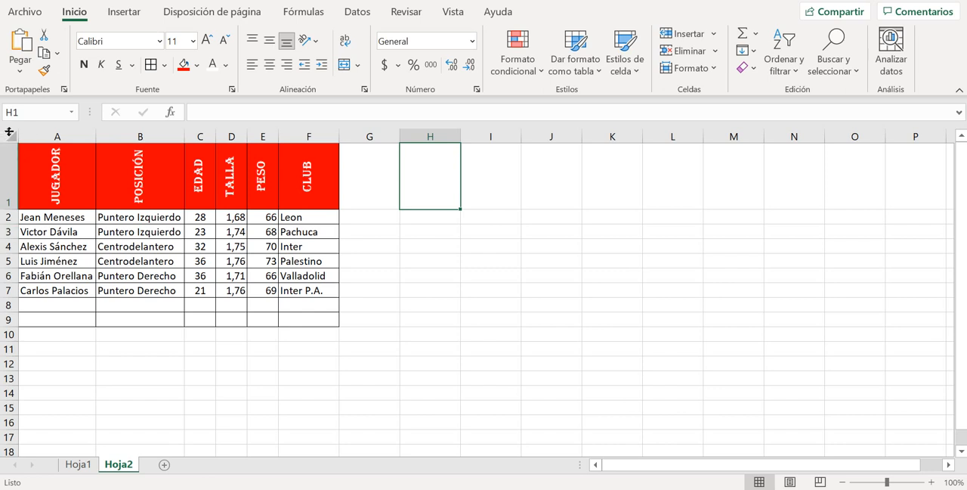
pyautogui.moveTo(9, 209); pyautogui.dragTo(9, 244)
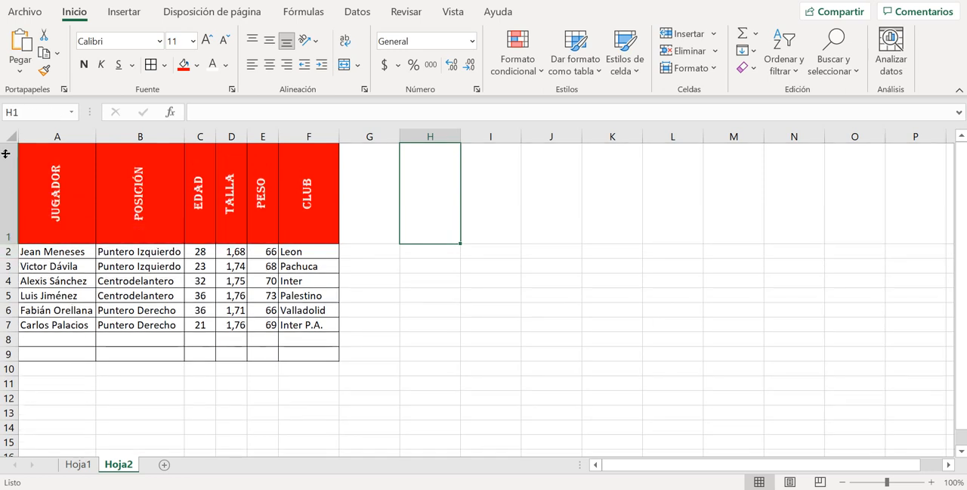
pyautogui.hotkey('ctrl', 'z')
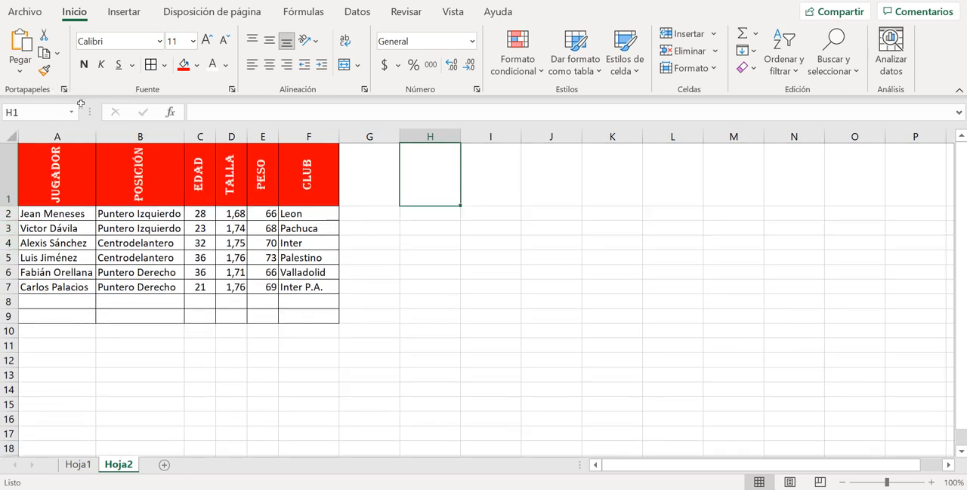
pyautogui.rightClick(6, 163)
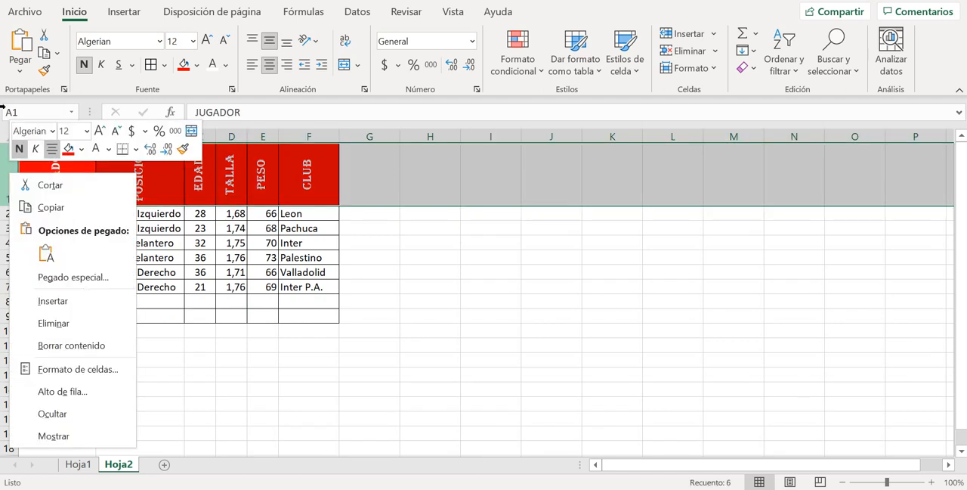
pyautogui.click(70, 390)
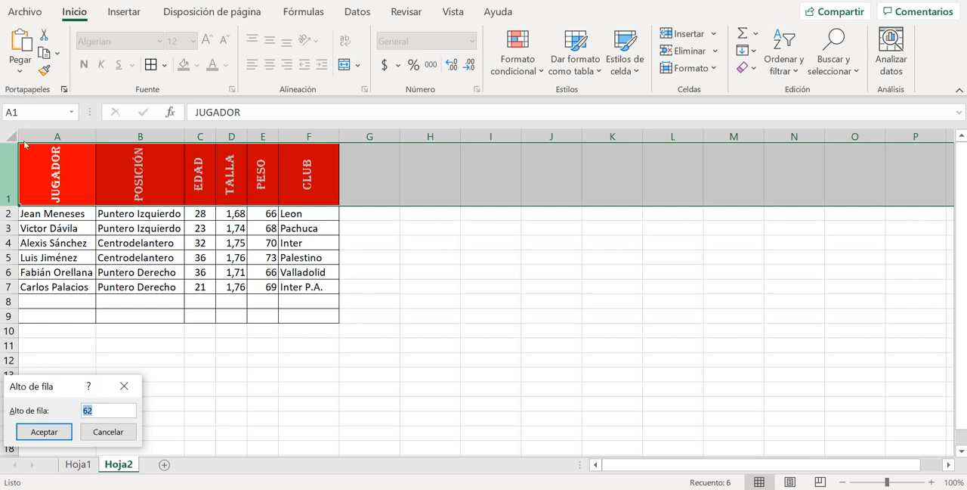
pyautogui.click(103, 432)
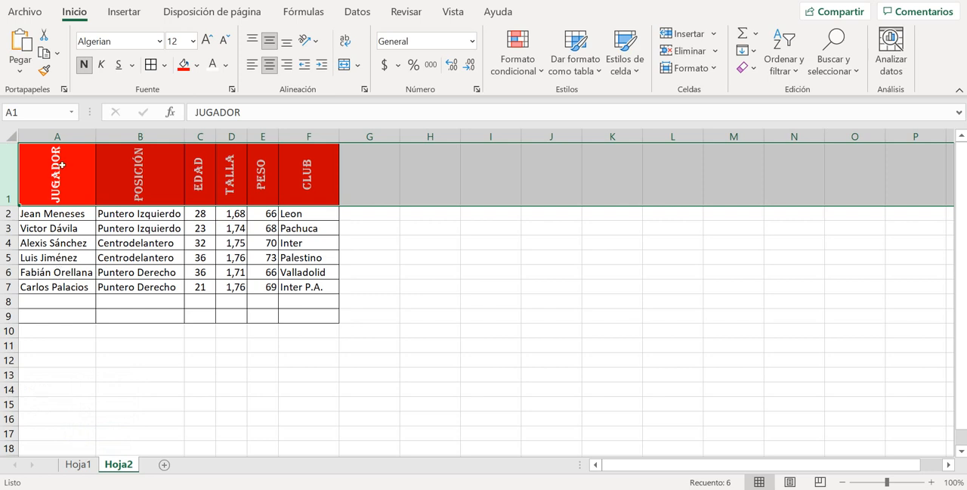
pyautogui.click(430, 331)
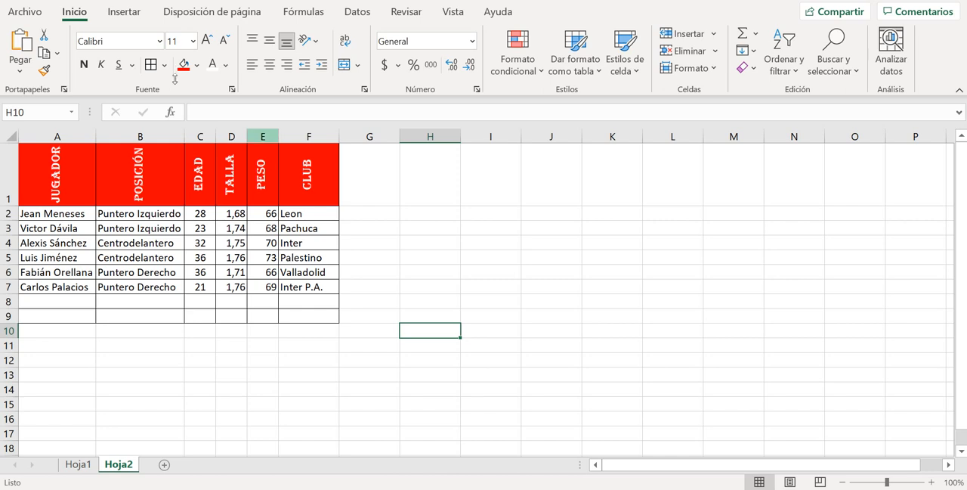
# Delete the entire PESO column from the table
pyautogui.click(263, 136)
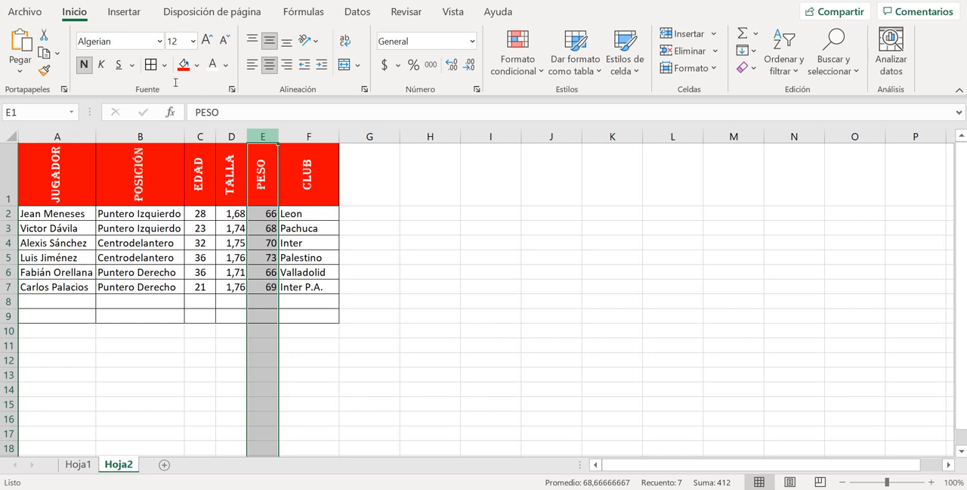
pyautogui.hotkey('shift', 'F10')
pyautogui.press('Down')
pyautogui.press('Down')
pyautogui.press('Down')
pyautogui.press('Down')
pyautogui.press('Down')
pyautogui.press('Down')
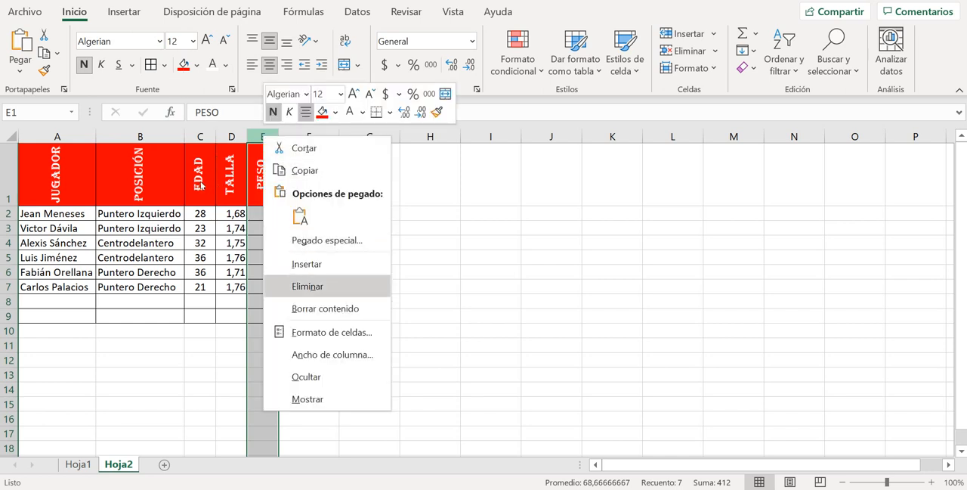
pyautogui.press('Return')
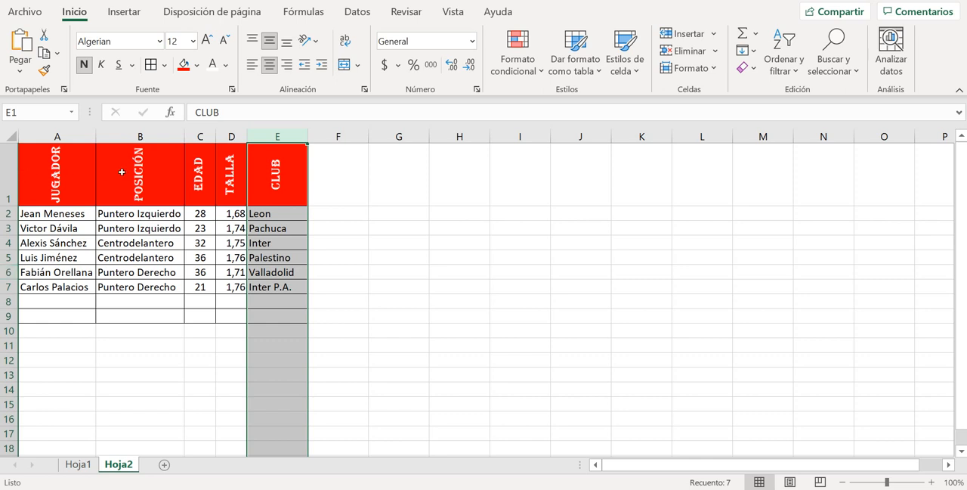
# Delete the whole of row 6, the Valladolid player's record
pyautogui.click(8, 272)
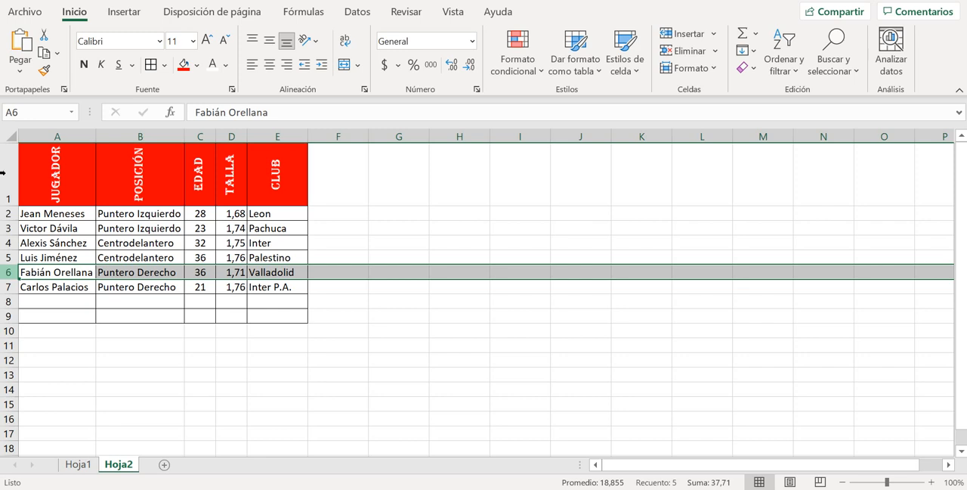
pyautogui.rightClick(9, 272)
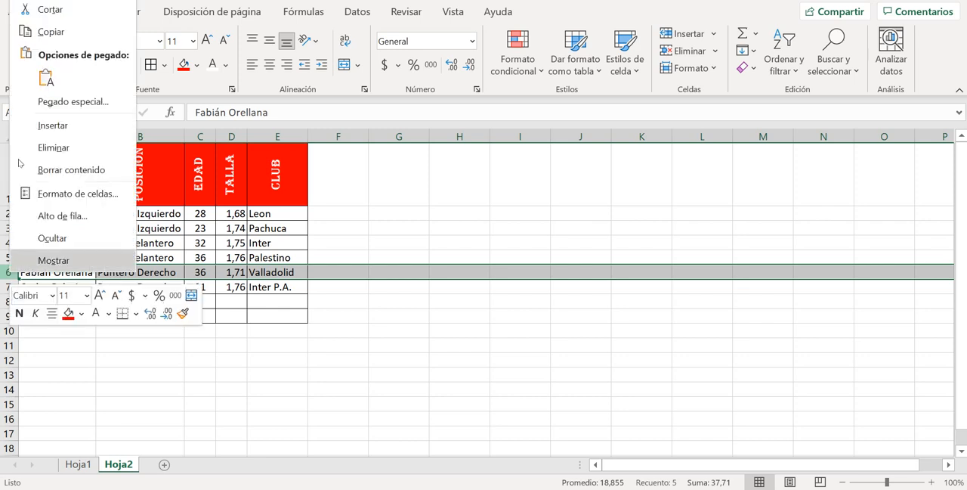
pyautogui.click(53, 147)
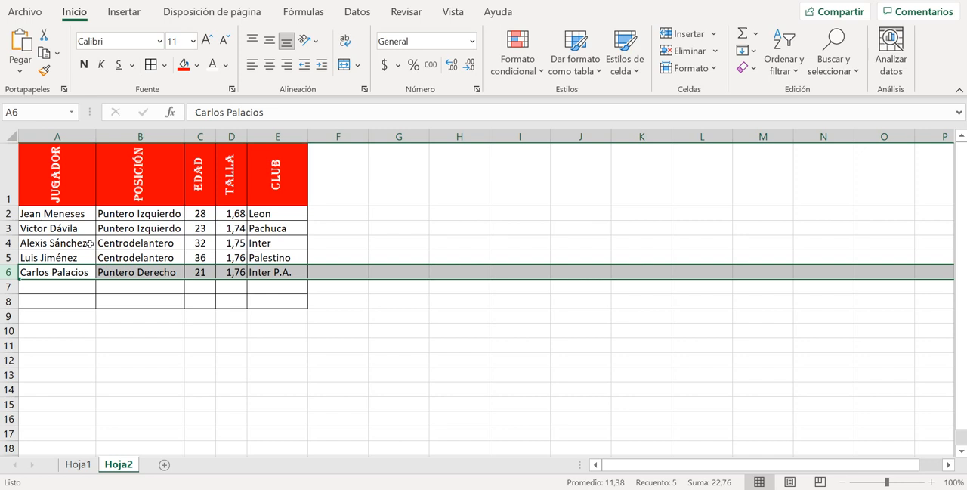
# Undo the deletions of row 6 and the PESO column, and move the selection to cell G1
pyautogui.hotkey('ctrl', 'z')
pyautogui.hotkey('ctrl', 'z')
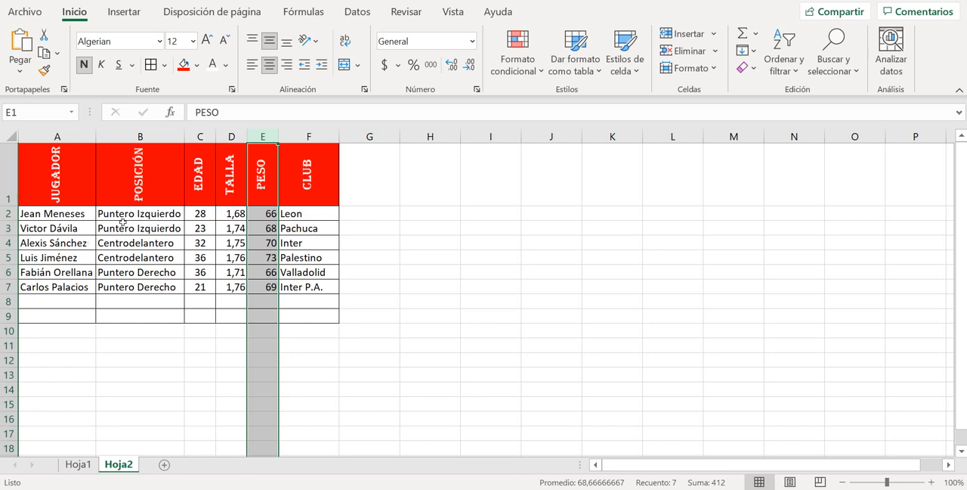
pyautogui.press('Right')
pyautogui.press('Right')
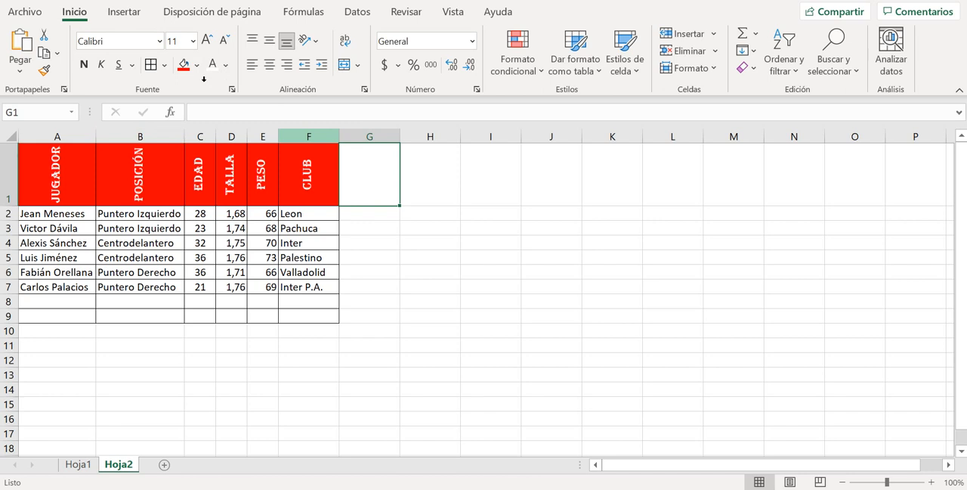
# Insert a new column before CLUB and enter IMC as its header in F1
pyautogui.rightClick(308, 136)
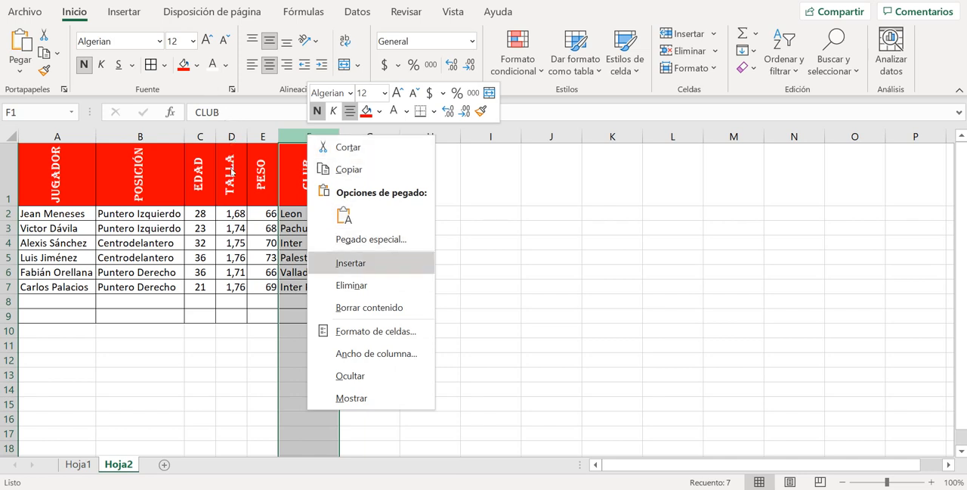
pyautogui.click(350, 263)
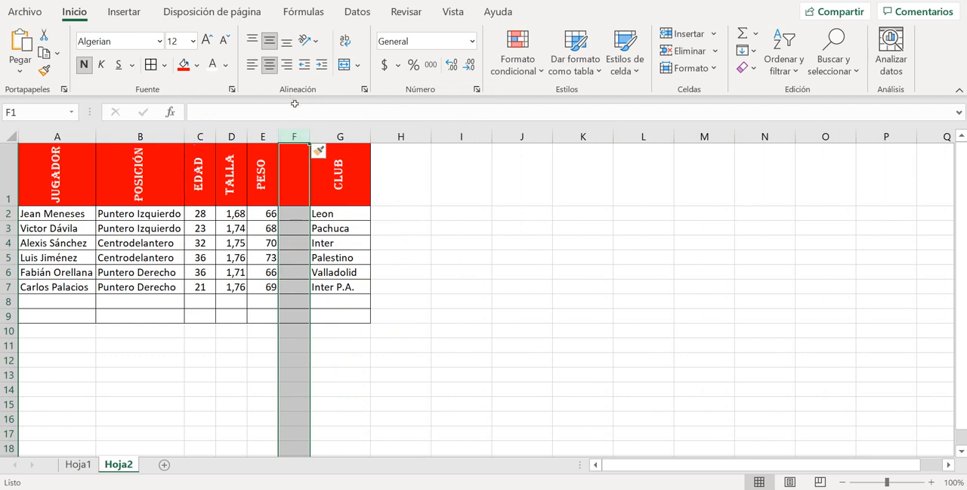
pyautogui.click(196, 117)
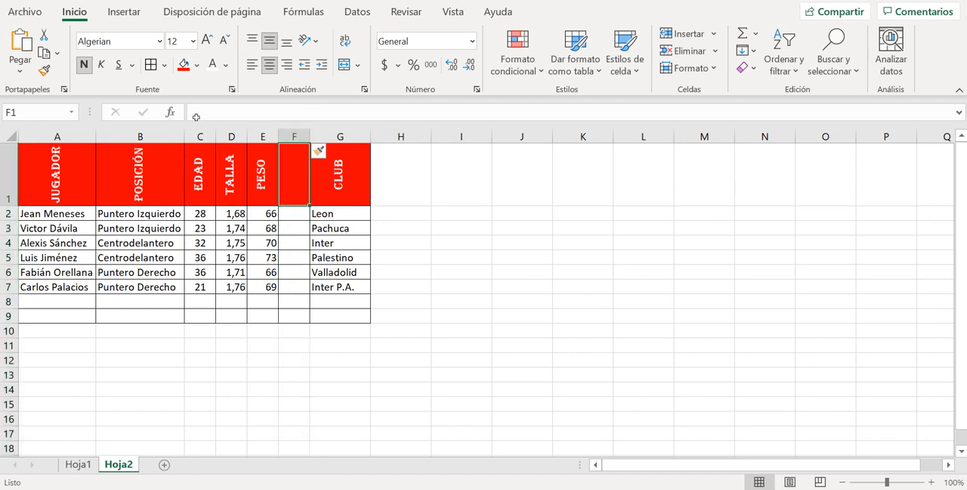
pyautogui.write('IM')
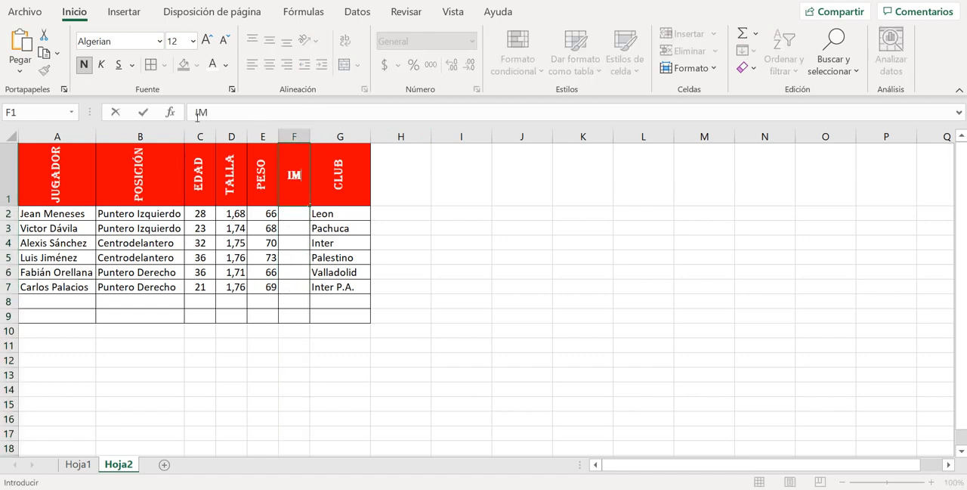
pyautogui.write('C')
pyautogui.click(263, 300)
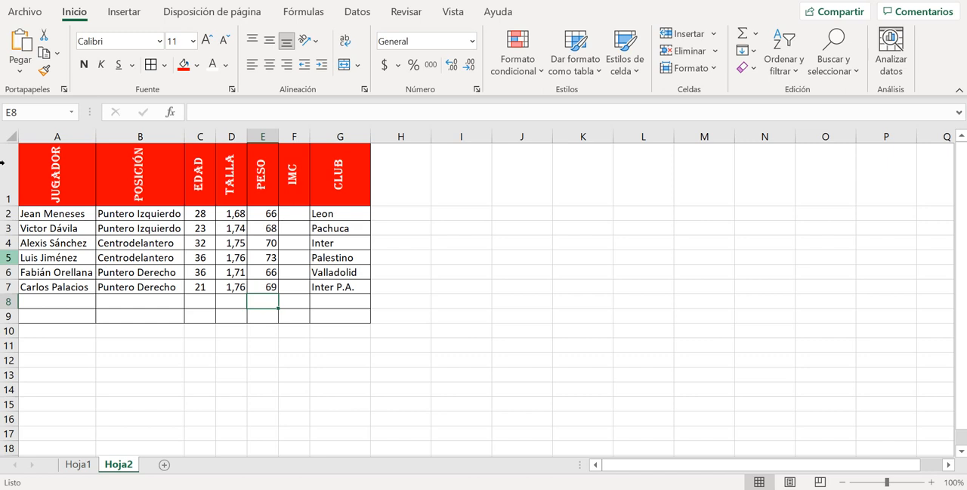
# Insert a row above row 5 and enter Ben Brereton as JUGADOR and Centrodelantero as POSICIÓN
pyautogui.rightClick(9, 257)
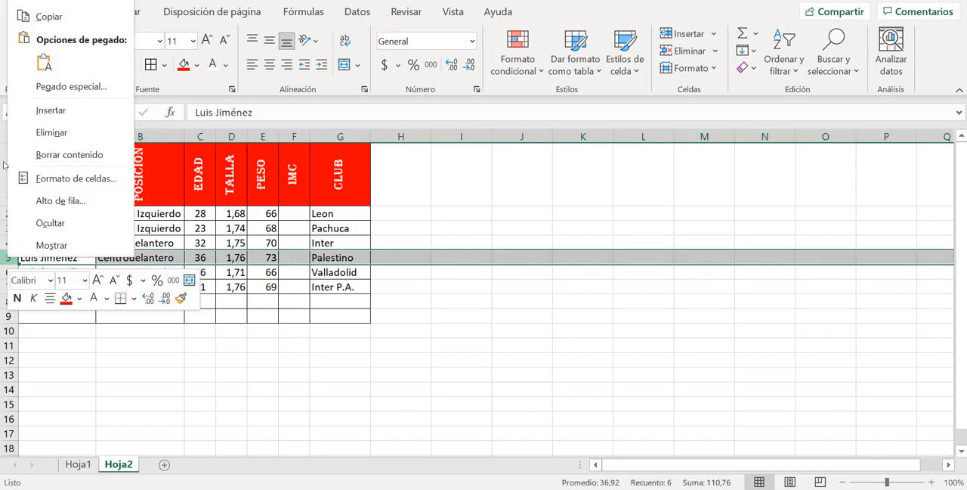
pyautogui.click(25, 110)
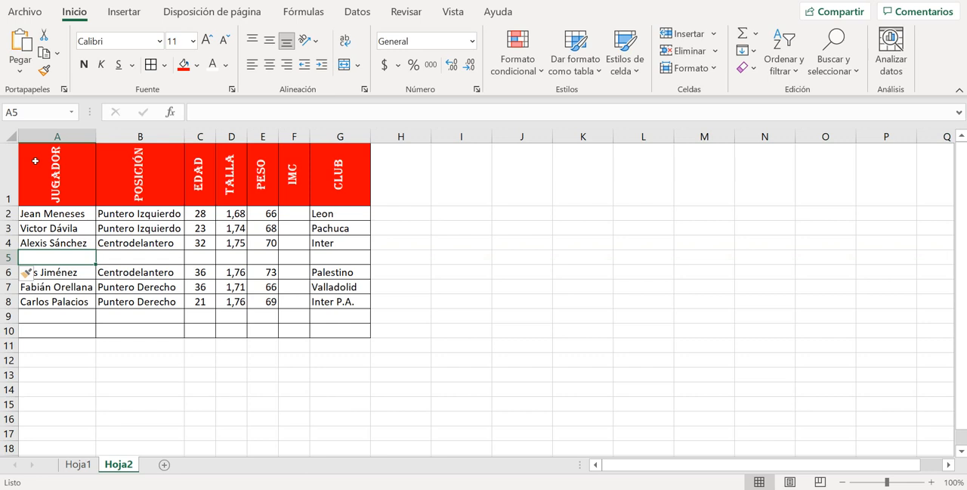
pyautogui.write('Ben Brer')
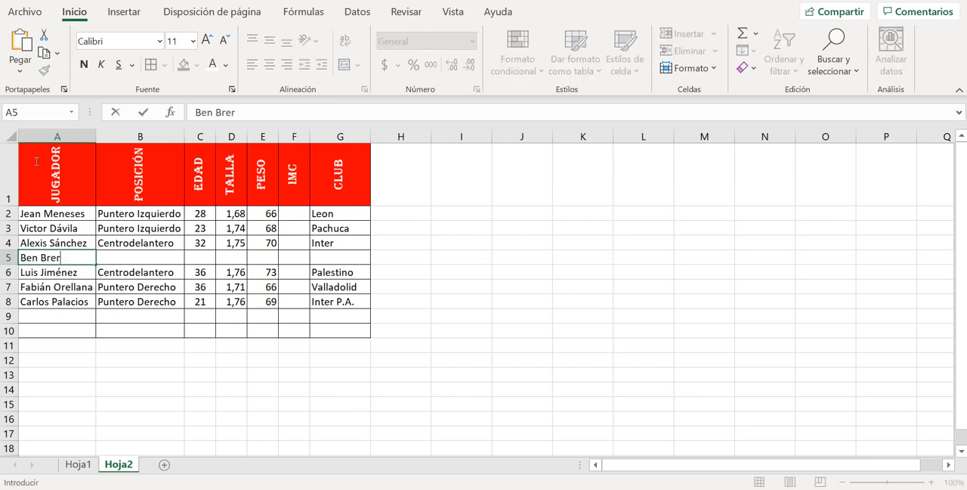
pyautogui.write('eton')
pyautogui.press('Tab')
pyautogui.write('C')
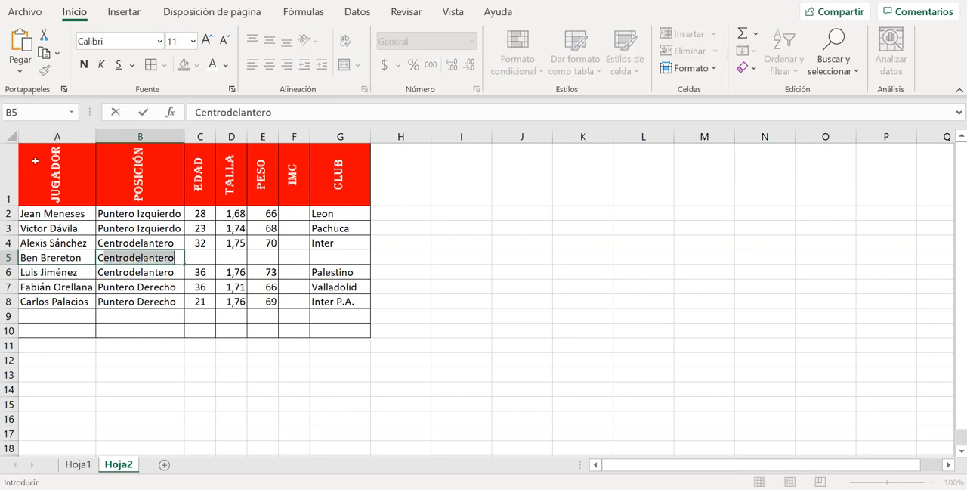
pyautogui.press('Tab')
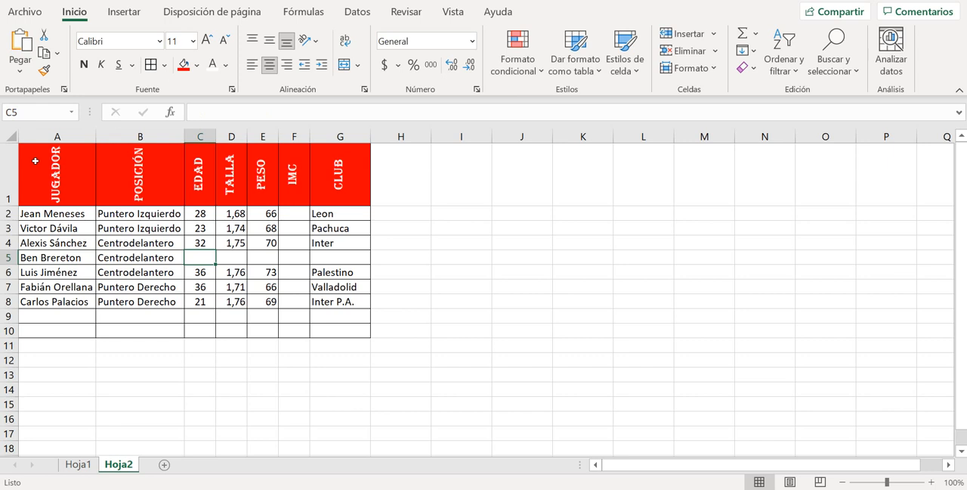
# Fill in row 5 with EDAD 23, TALLA 1,83 and PESO 78
pyautogui.write('23')
pyautogui.press('Tab')
pyautogui.write('1')
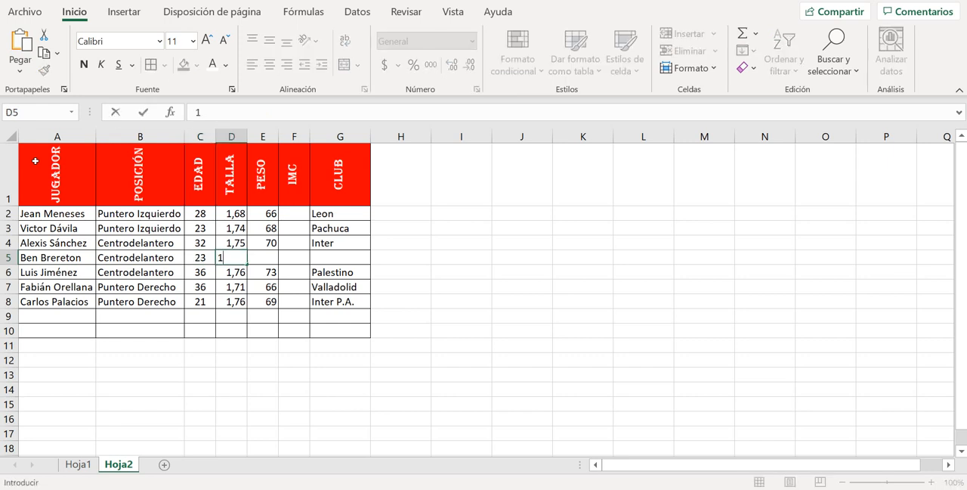
pyautogui.write(',83')
pyautogui.press('Tab')
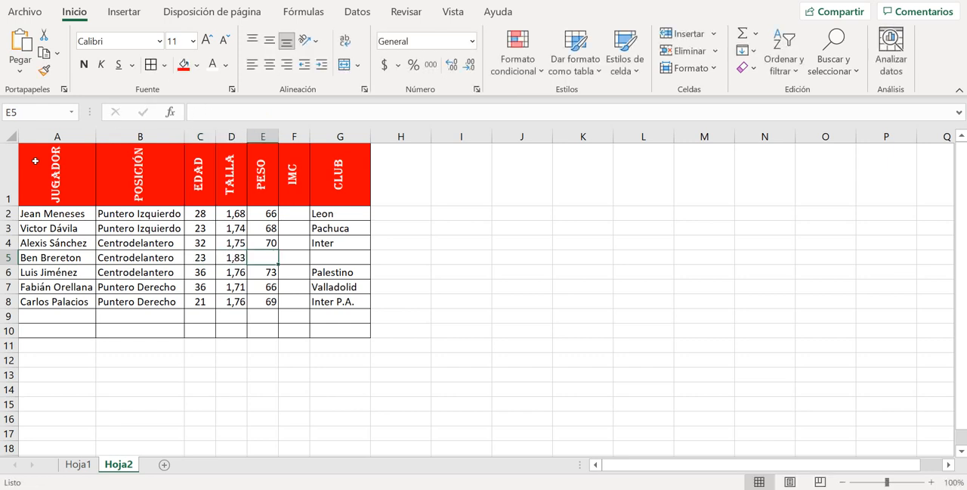
pyautogui.write('78')
pyautogui.press('Tab')
pyautogui.press('Tab')
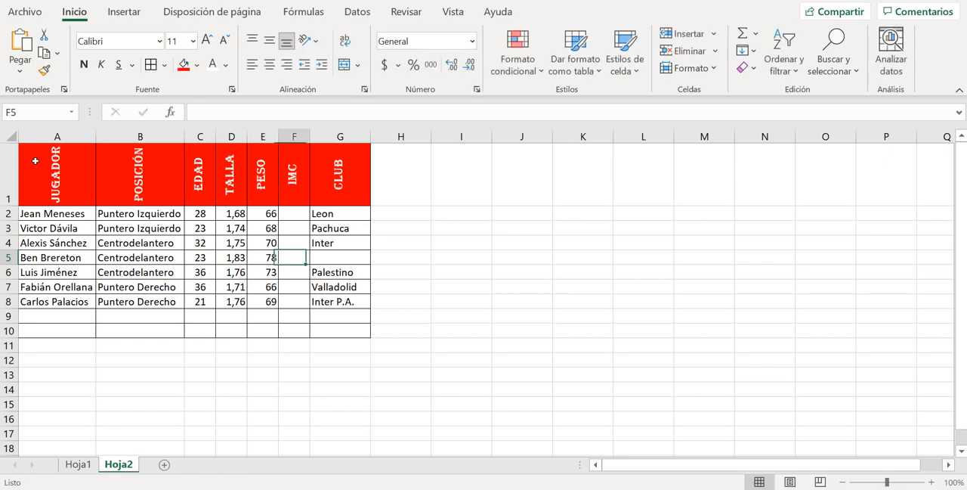
# Enter Blackburn Rovers as the CLUB in row 5, leaving IMC empty, and autofit the CLUB column's width
pyautogui.write('B')
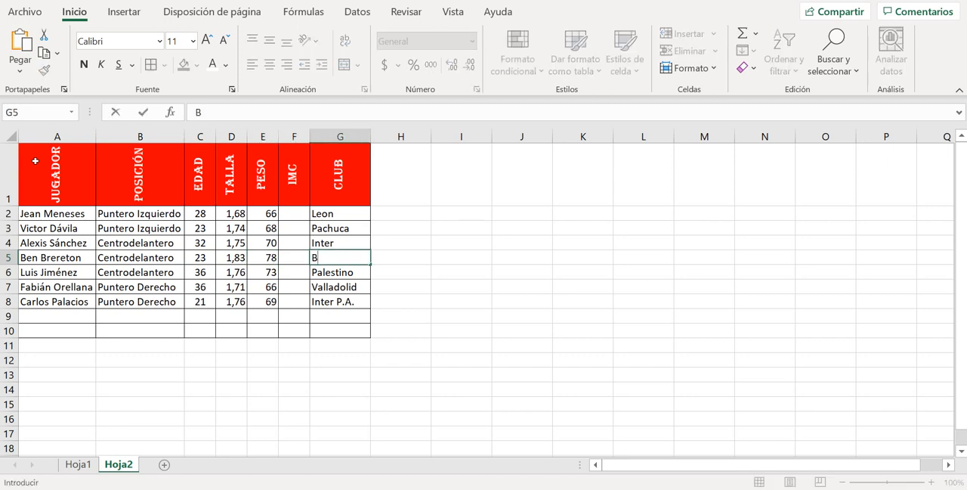
pyautogui.write('lackburn Rovers')
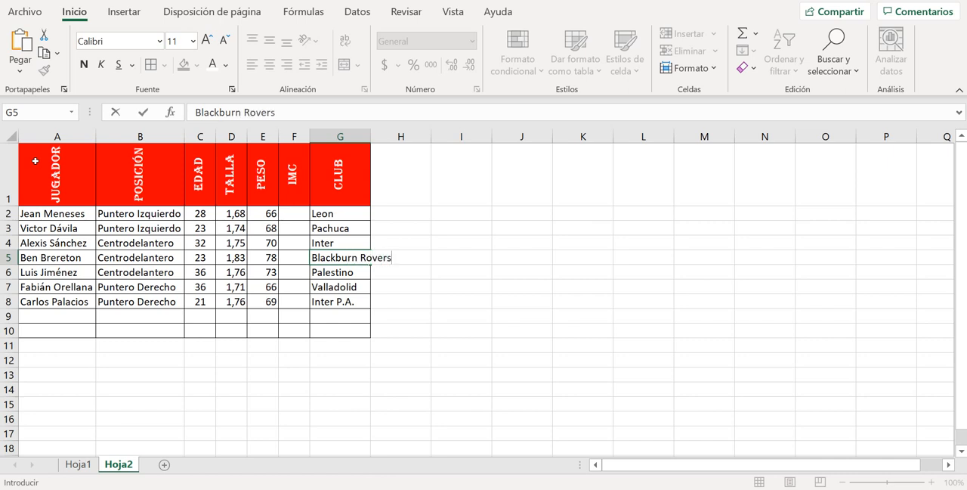
pyautogui.press('Return')
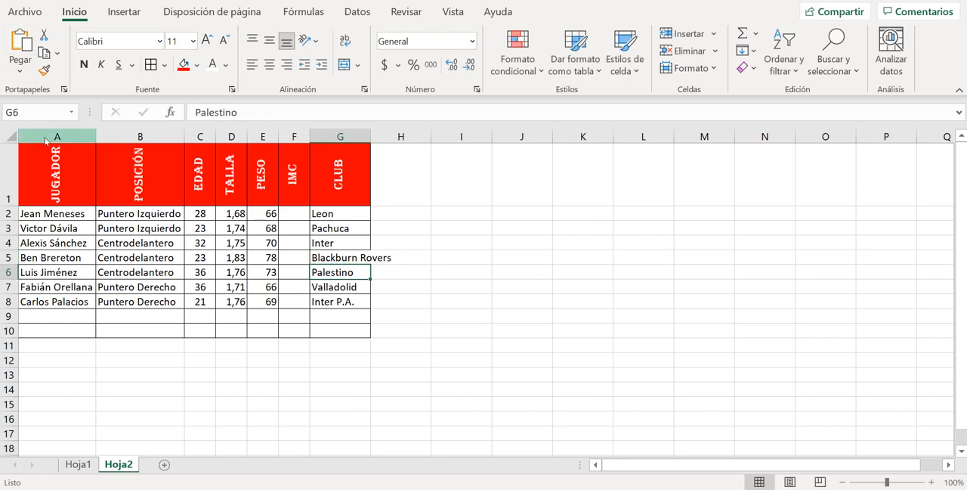
pyautogui.doubleClick(371, 136)
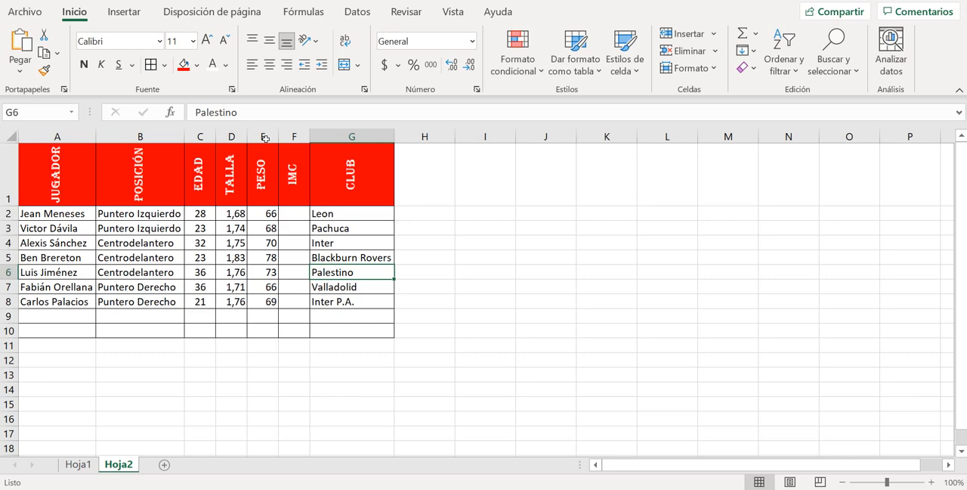
pyautogui.hotkey('alt', 'F11')
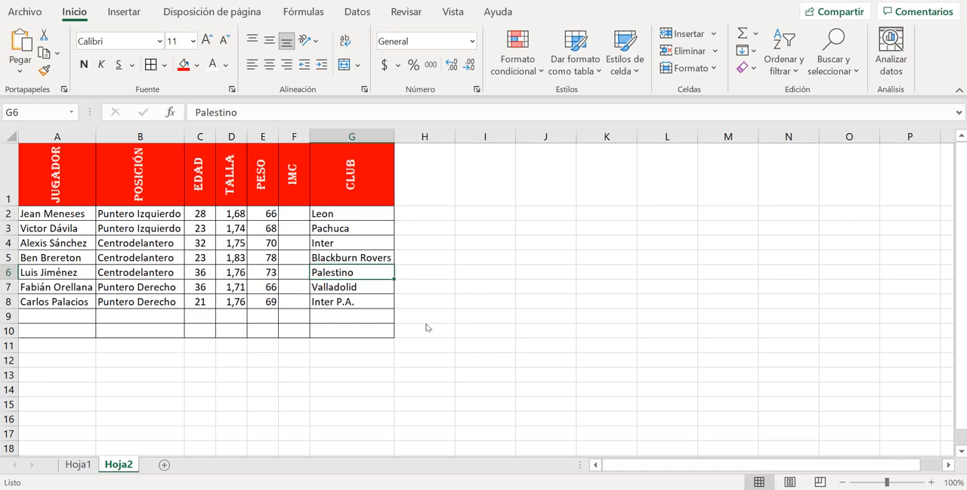